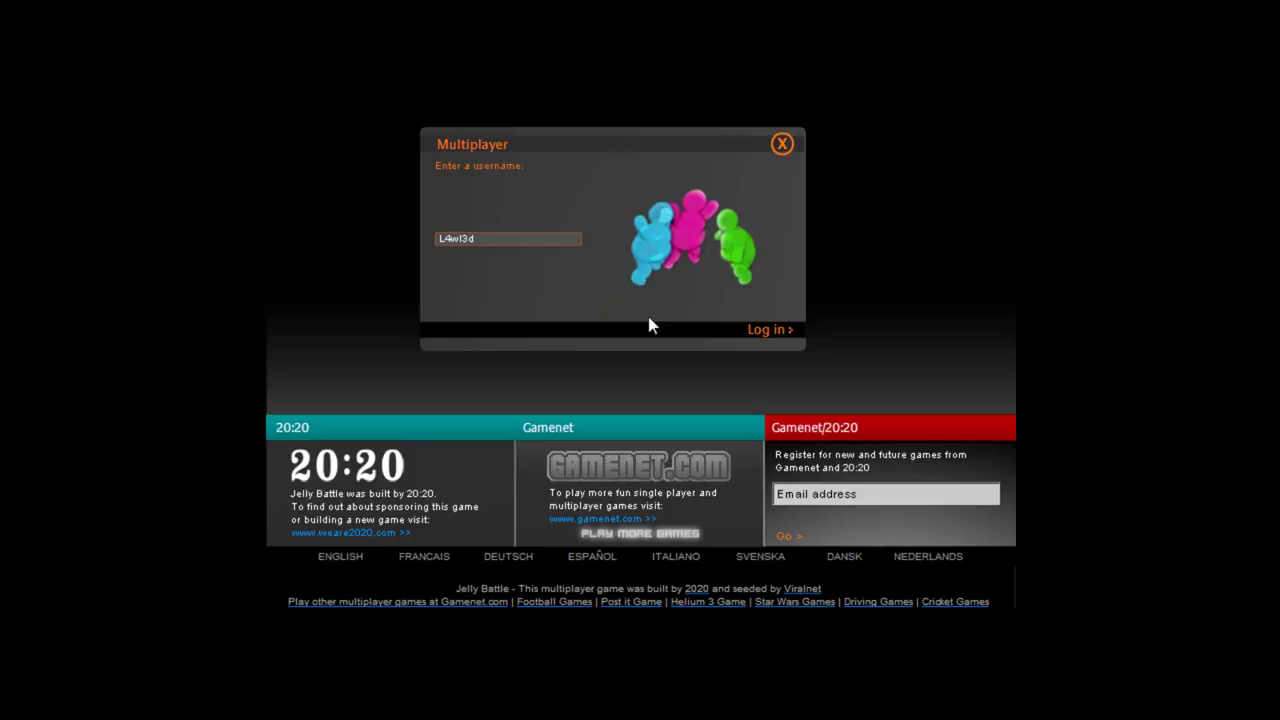
- Log in to multiplayer with the entered username via 'Log in >'
click(767, 331)
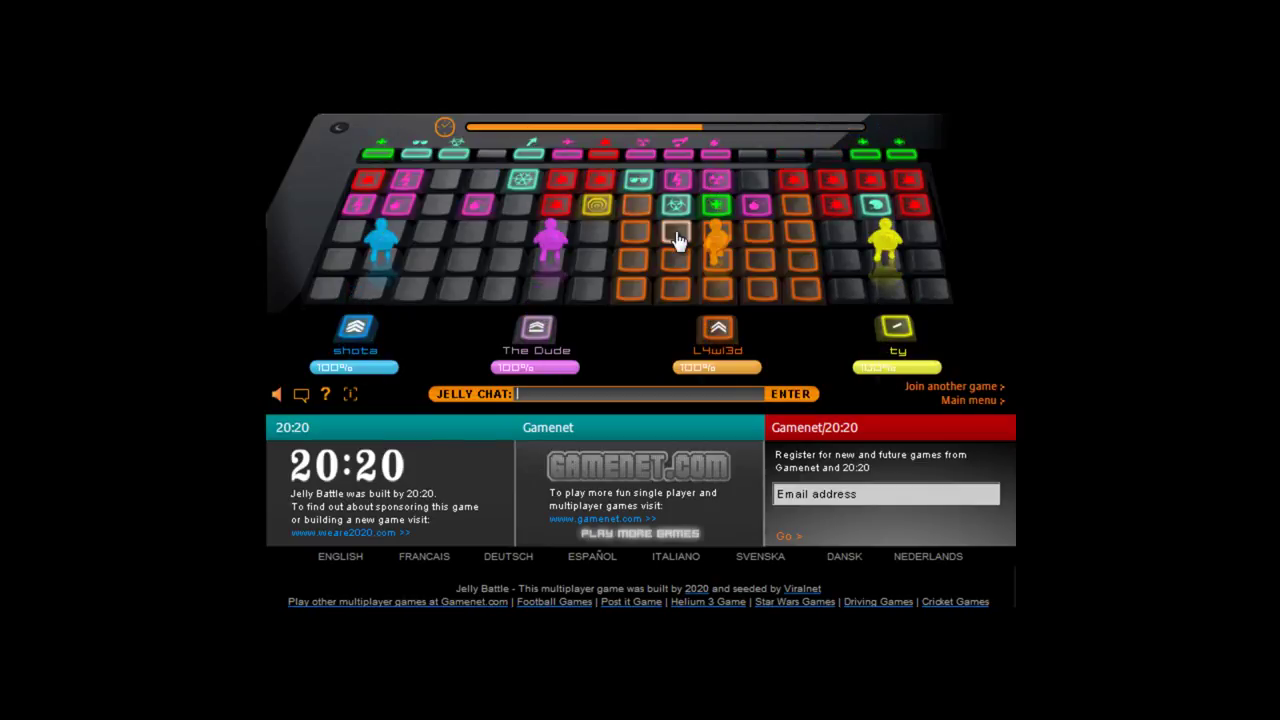
- Move the orange jelly to a nearby tile, then onto the green tile
click(703, 248)
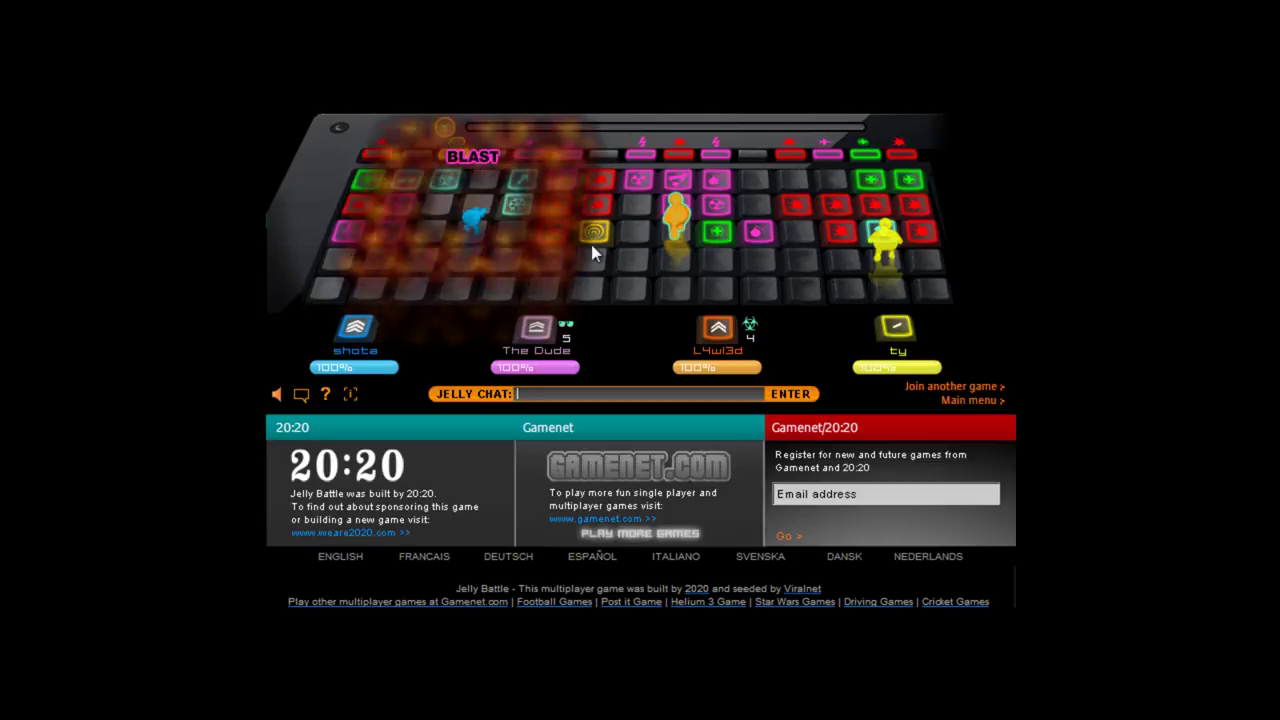
click(712, 234)
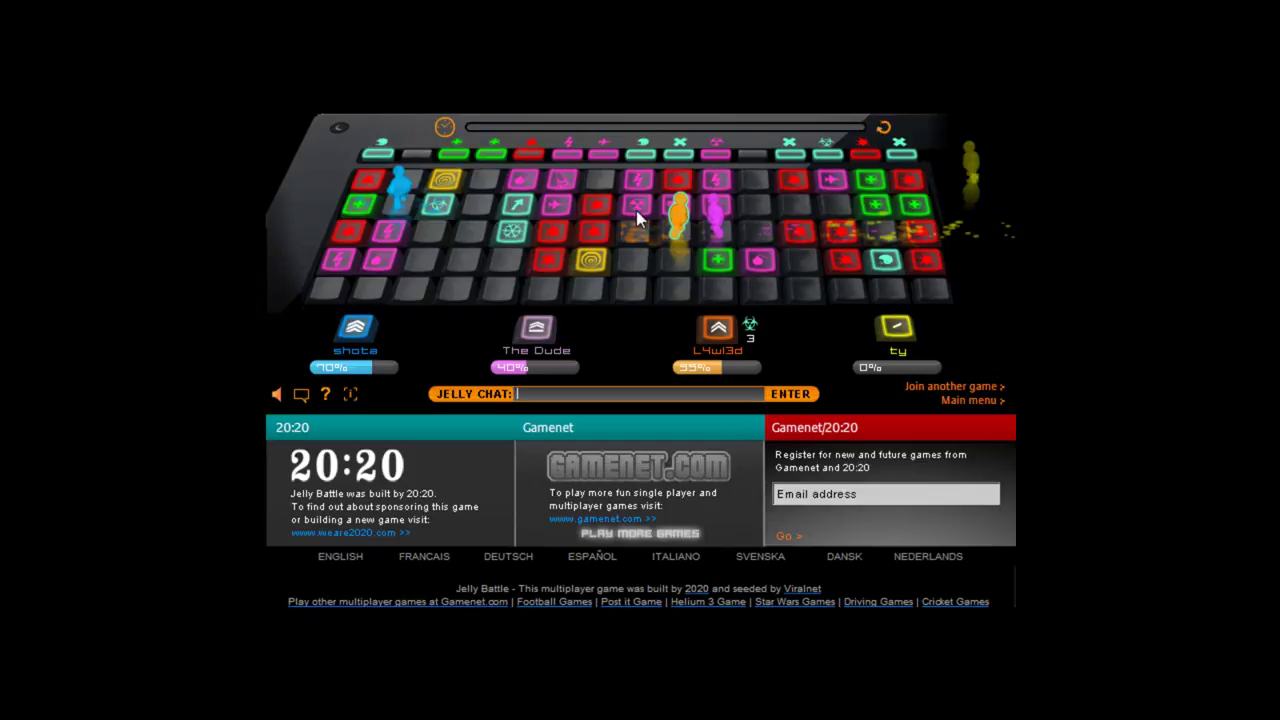
- Move the orange jelly to the top row, then onto the teal X tile
click(714, 188)
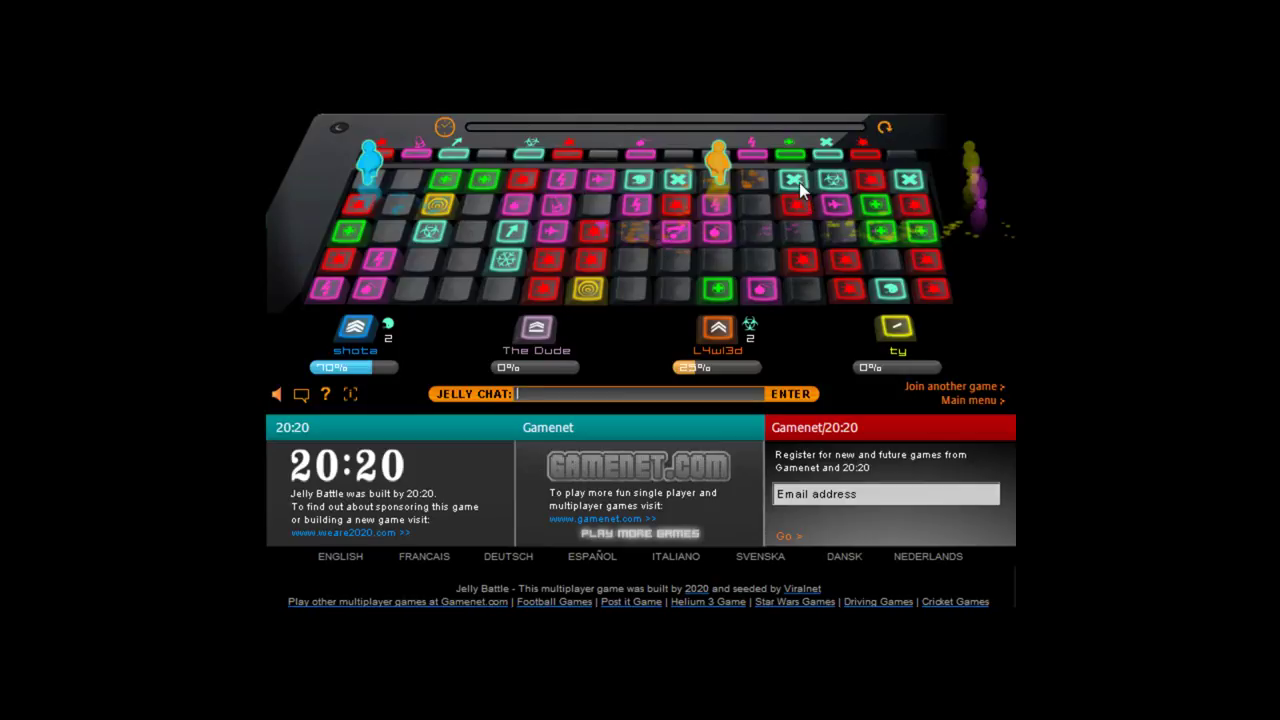
click(797, 181)
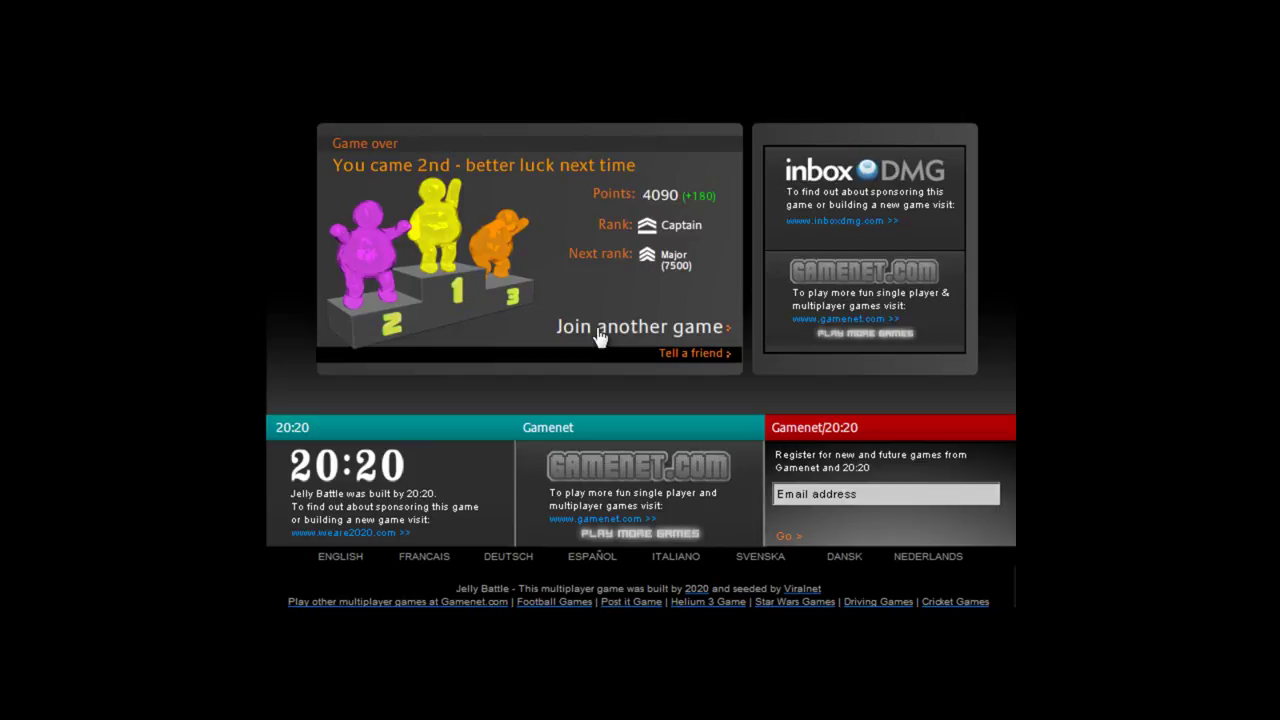
- Choose 'Join another game >' on the Game over screen and wait for the lobby to fill
click(594, 336)
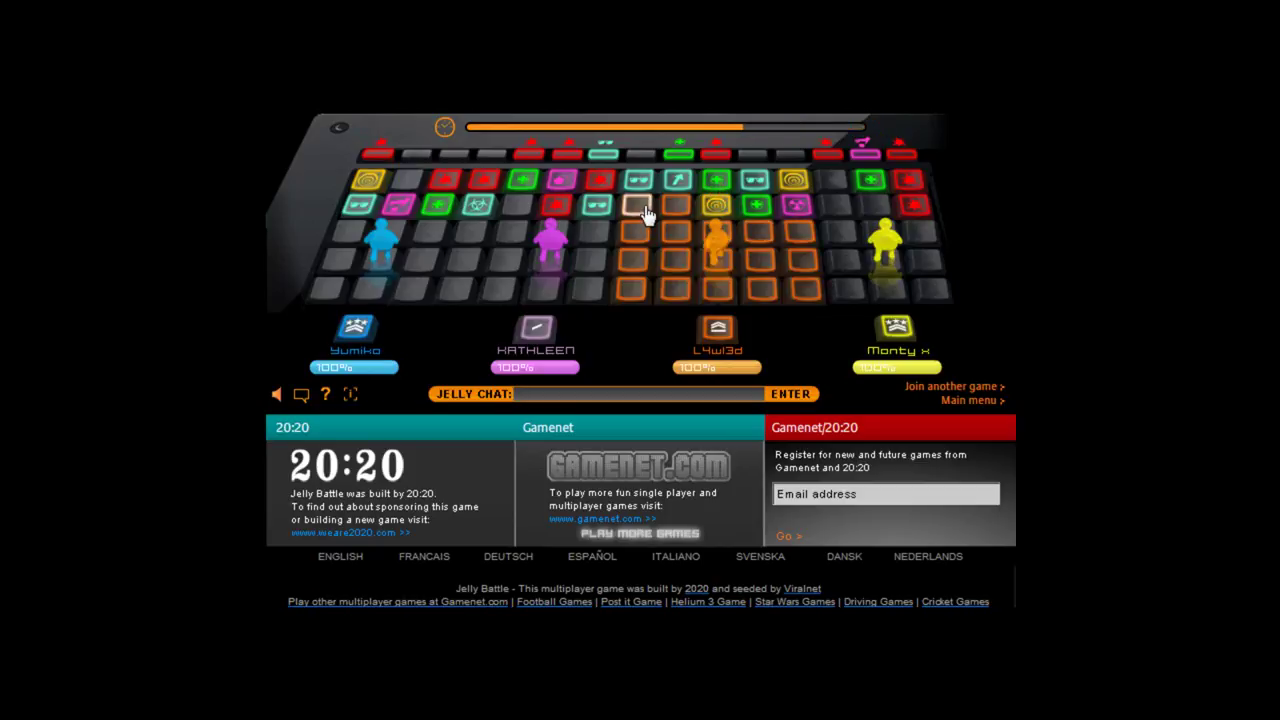
- Make several more orange jelly moves until it is out, then choose 'Main menu >'
click(795, 228)
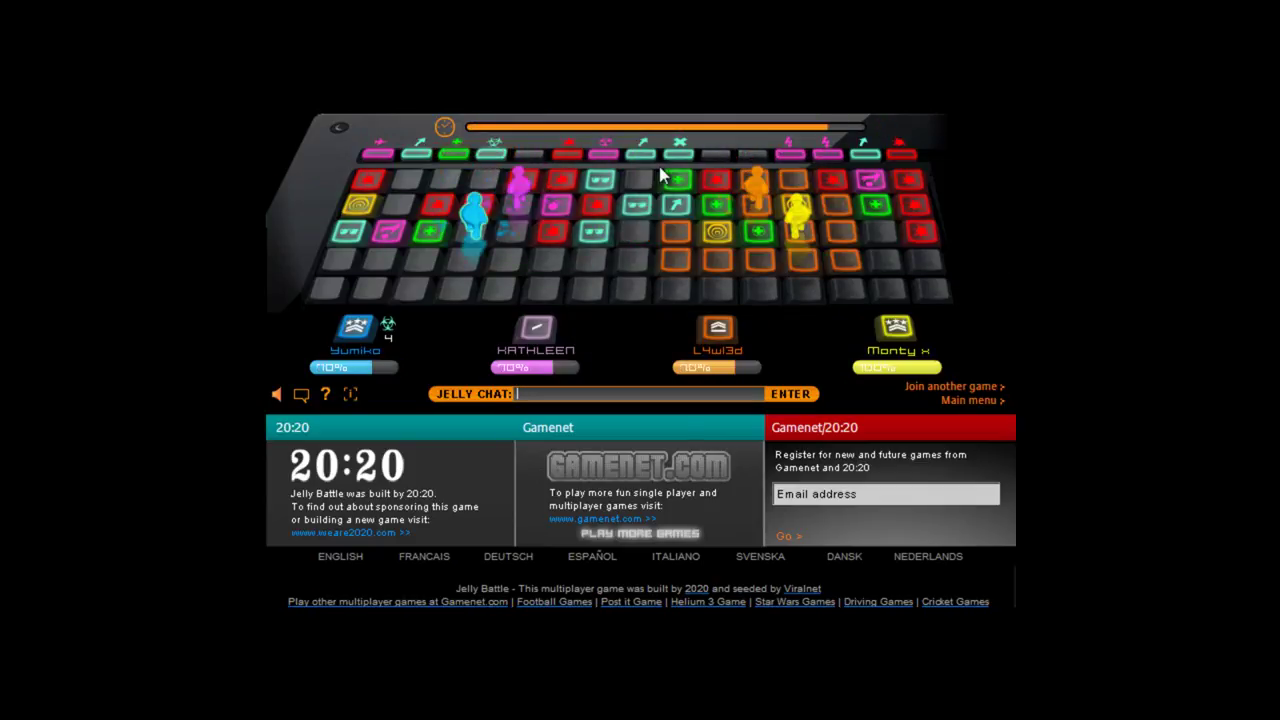
click(675, 205)
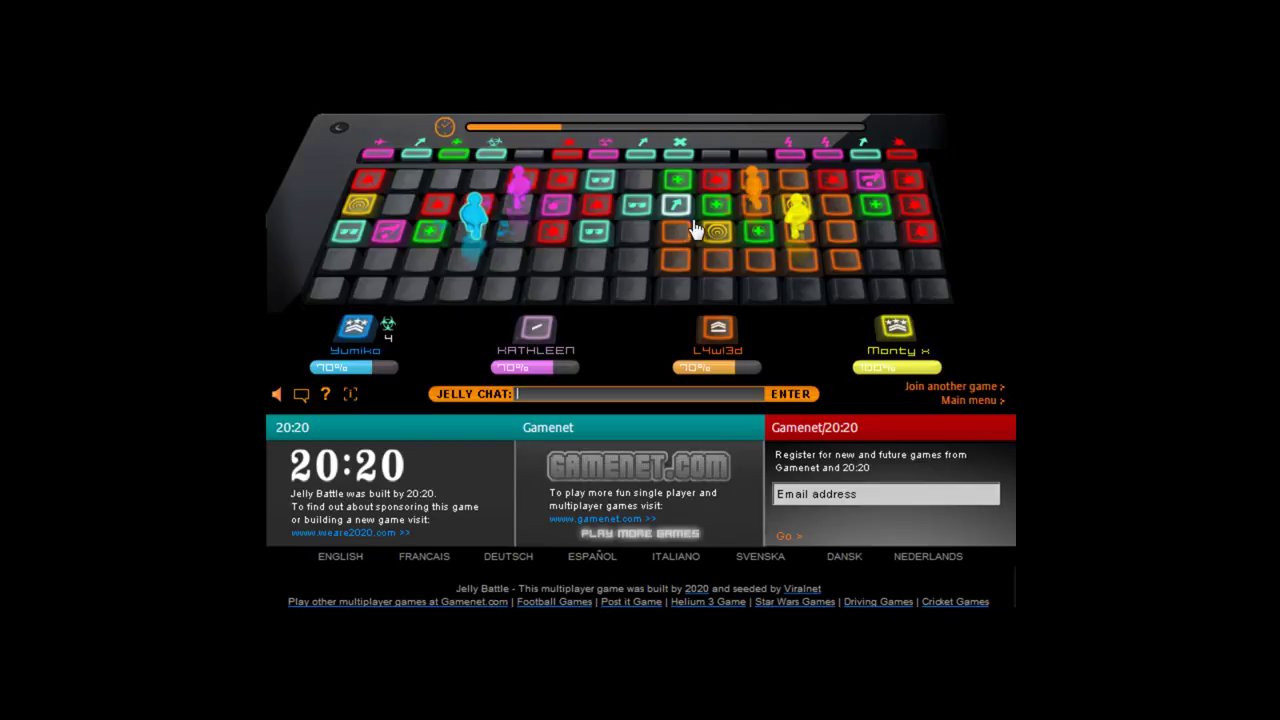
click(688, 232)
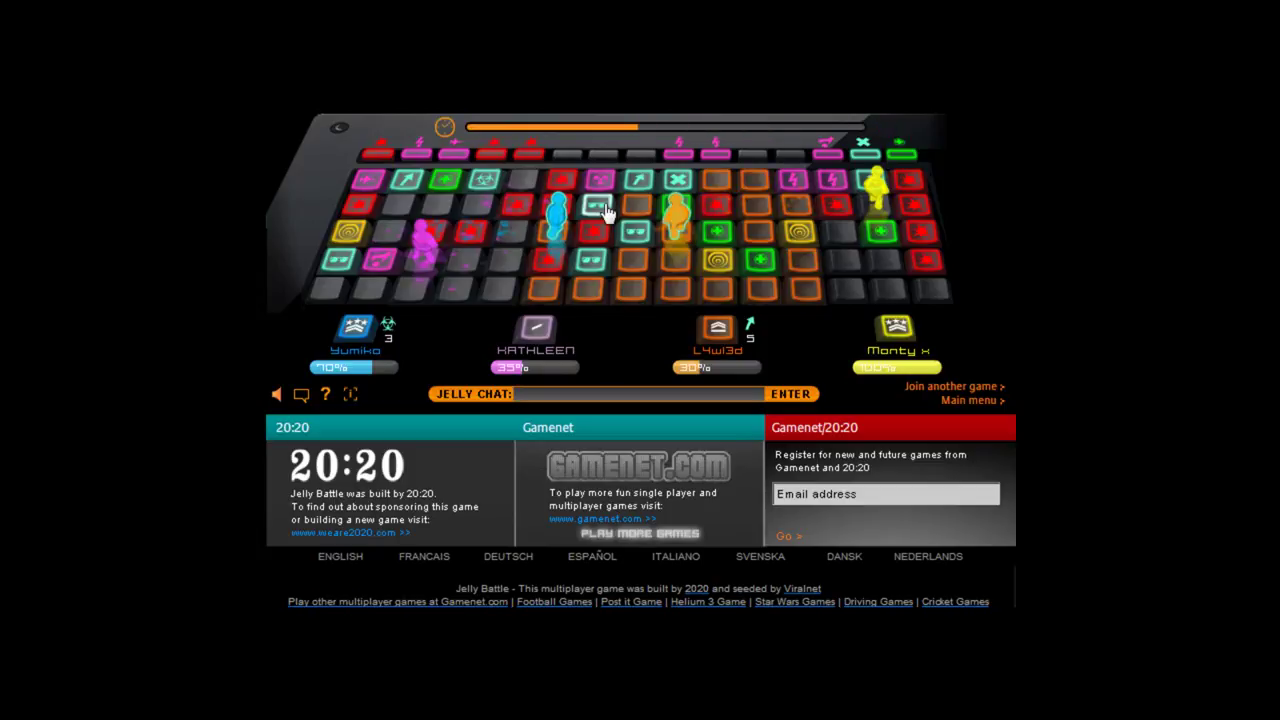
click(603, 210)
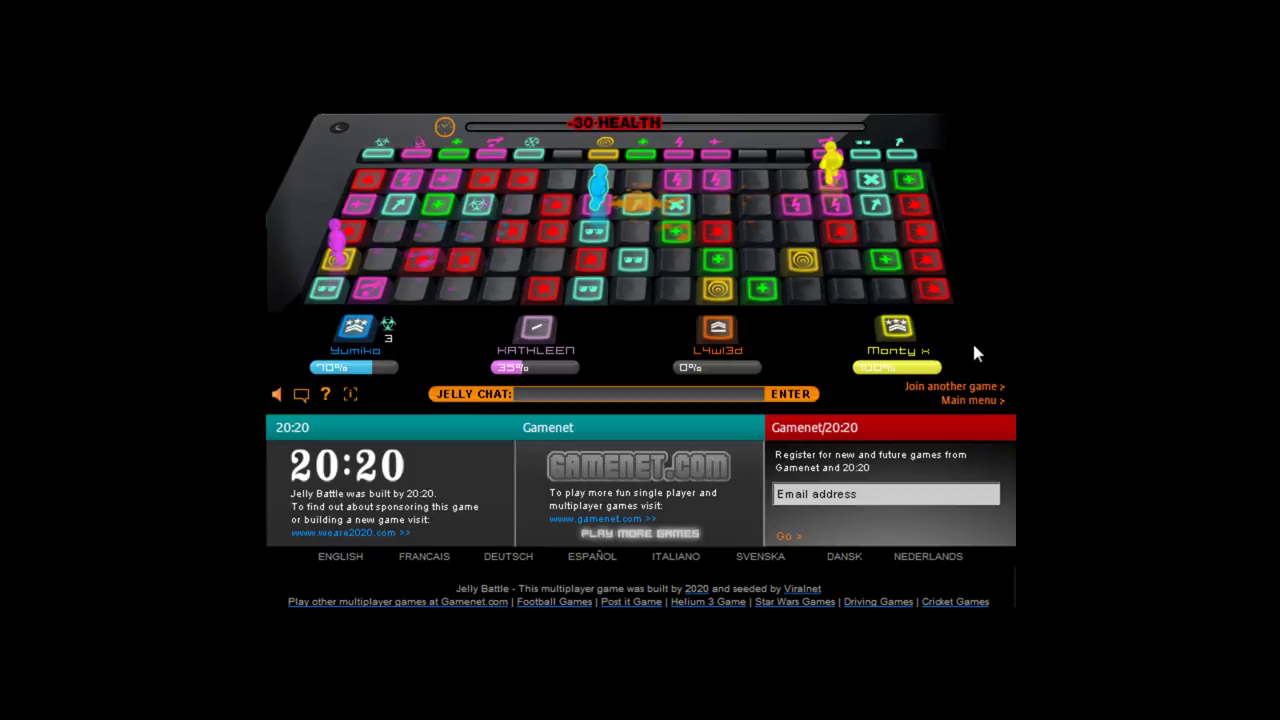
click(950, 395)
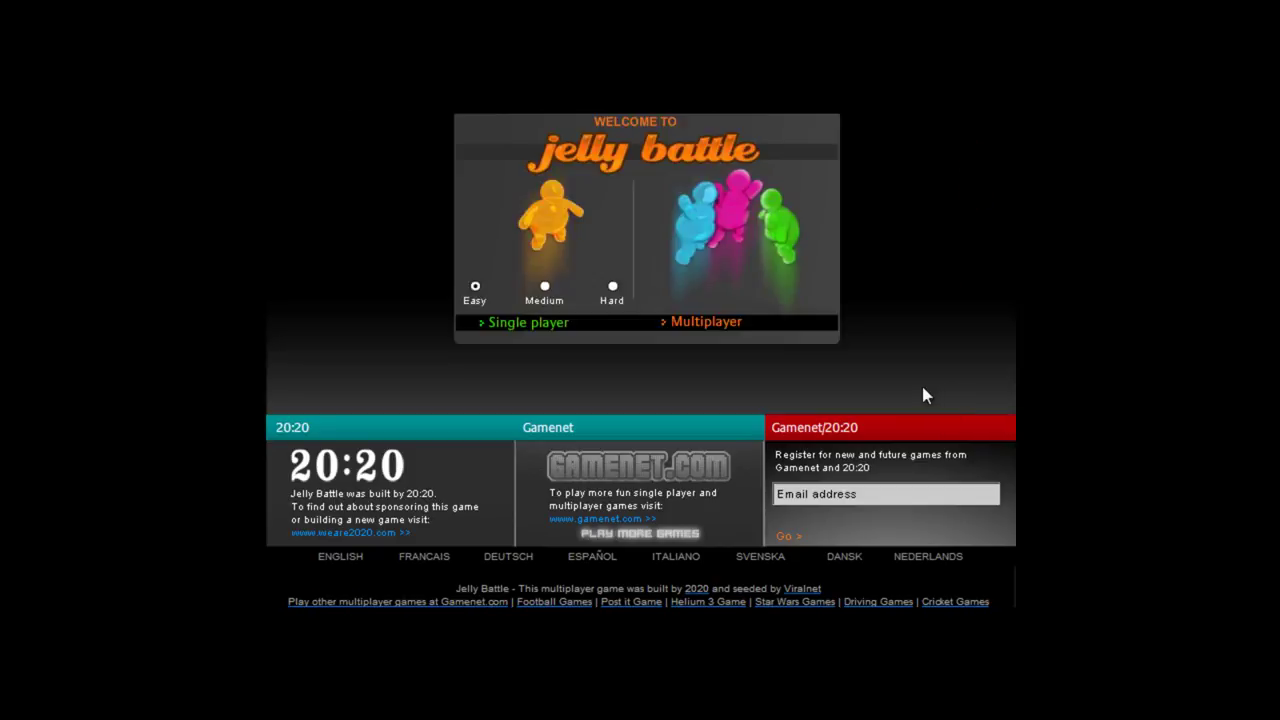